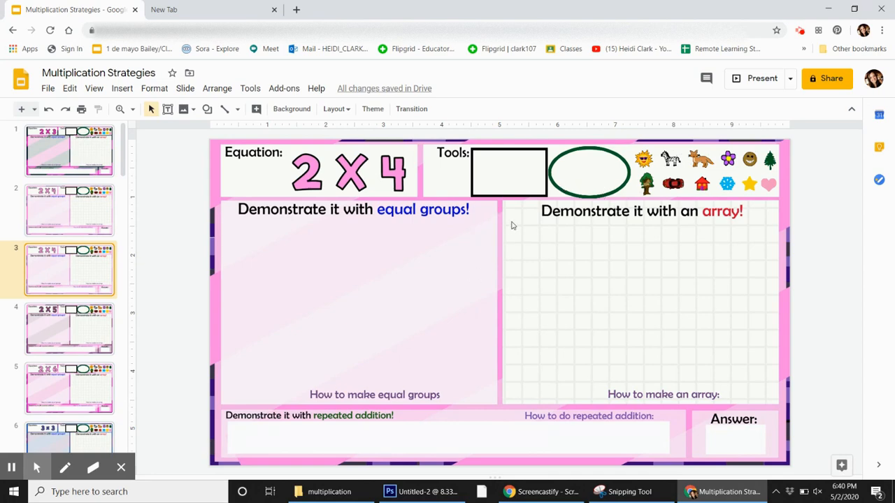
Grab the rectangle from the Tools row on the 2 × 4 slide
click(516, 175)
Drop two rectangle copies from the Tools row into the equal-groups panel as group boxes
drag(516, 175, 465, 208)
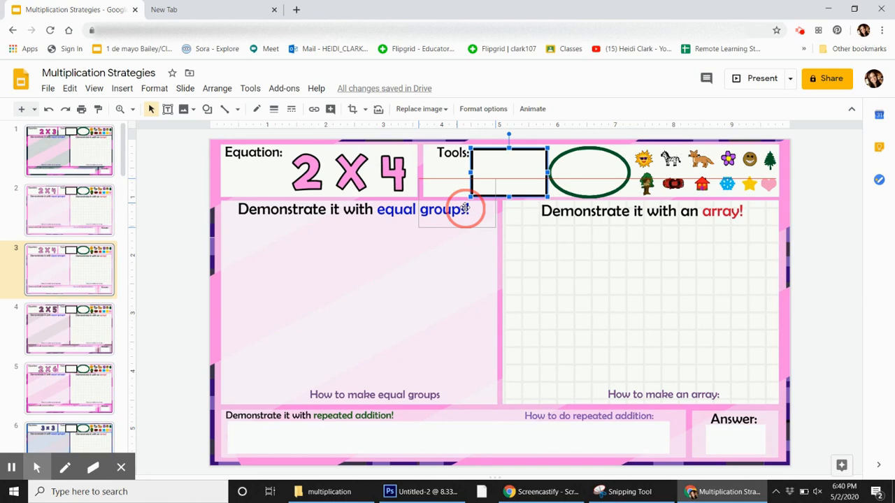
drag(465, 208, 280, 268)
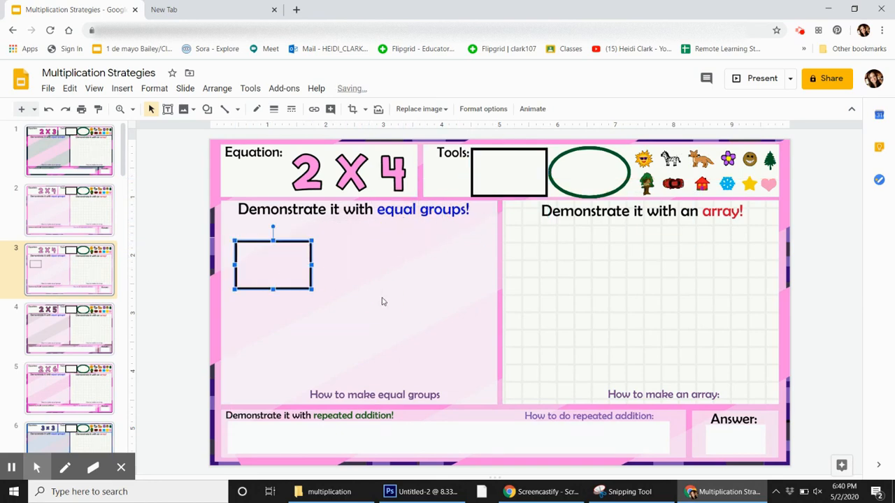
click(383, 299)
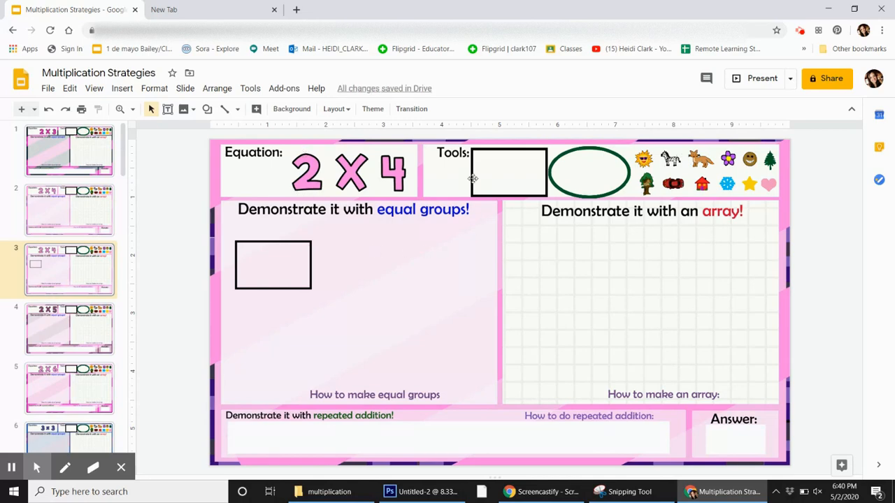
drag(511, 171, 358, 299)
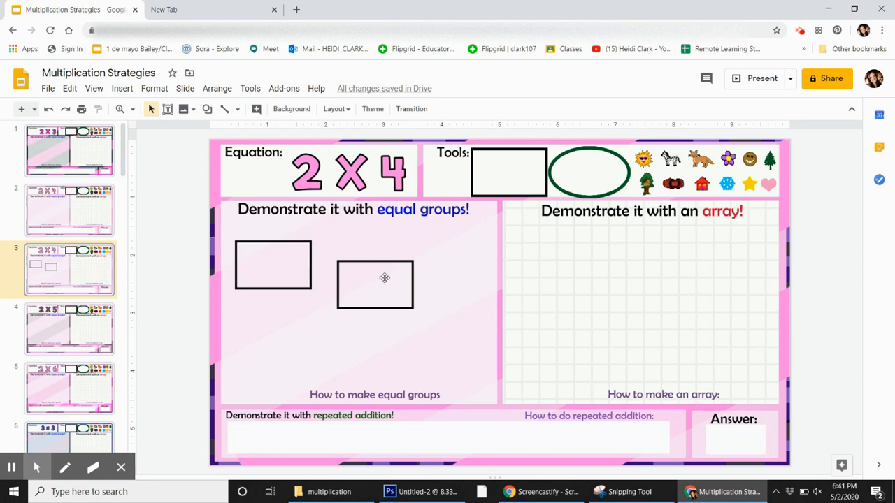
click(384, 278)
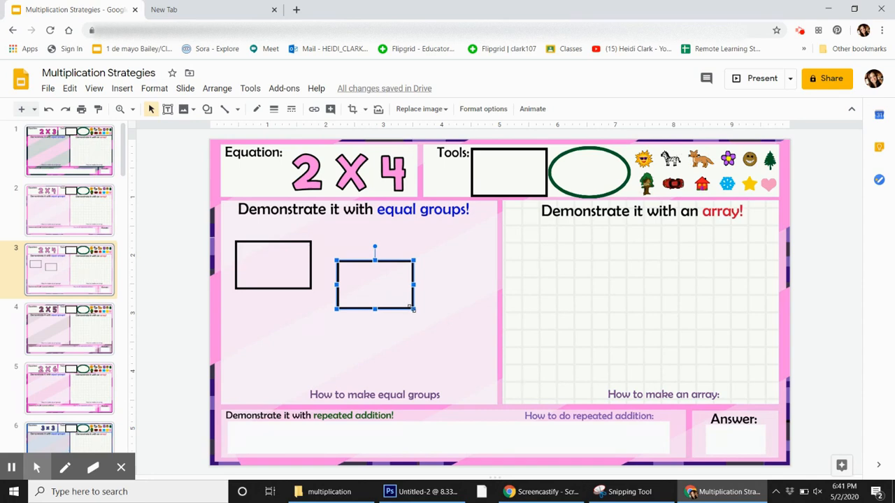
Undo an enlargement of the right rectangle and align the left rectangle beside it
drag(413, 308, 468, 345)
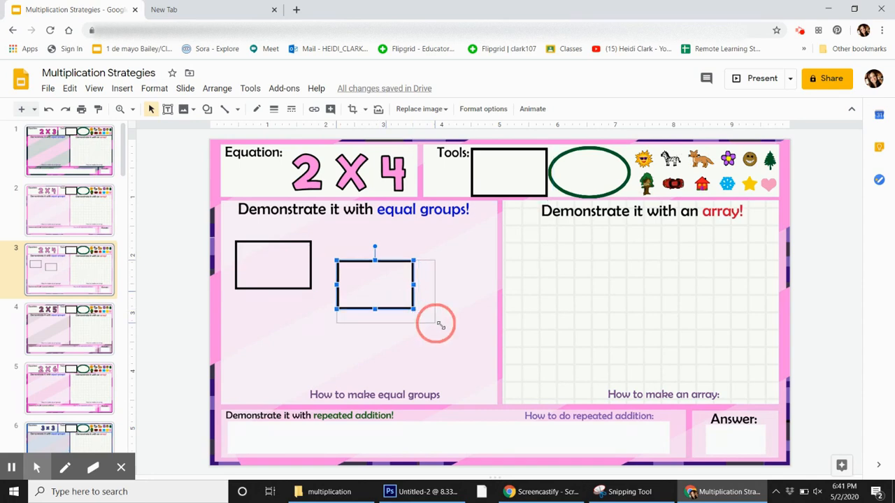
drag(468, 345, 470, 345)
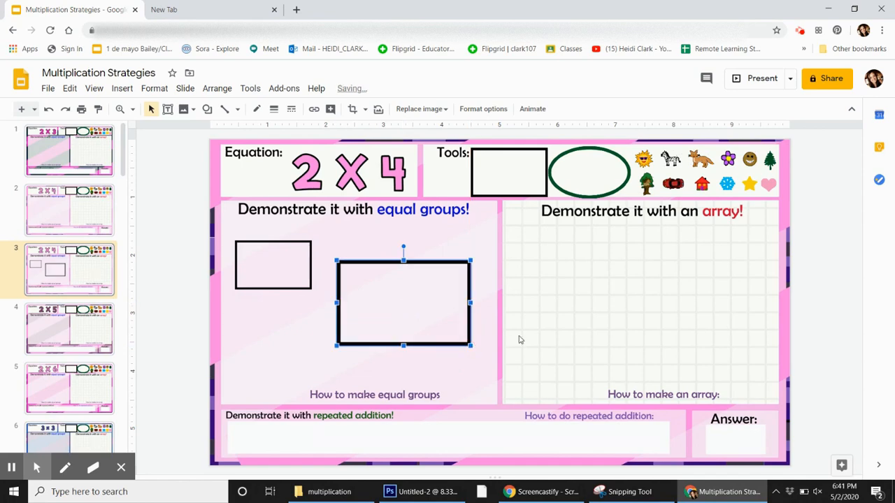
click(48, 109)
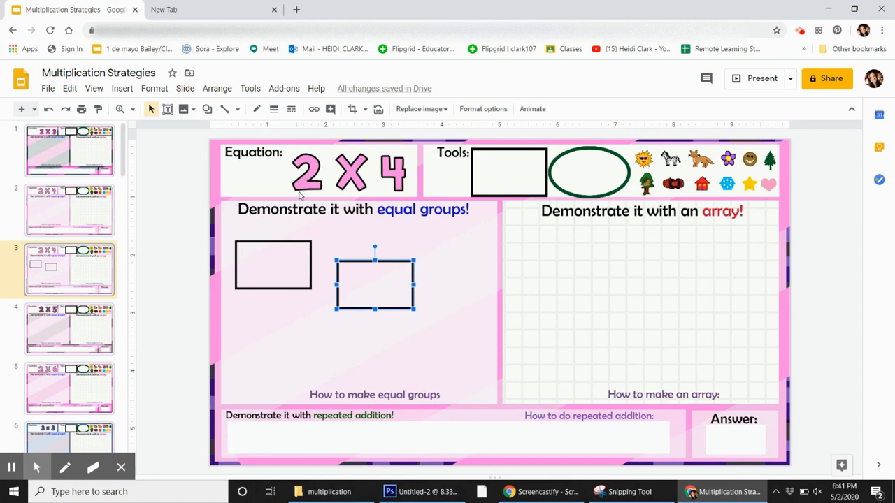
drag(296, 266, 305, 285)
Drop four zebra images from the Tools row into the left group rectangle
click(439, 318)
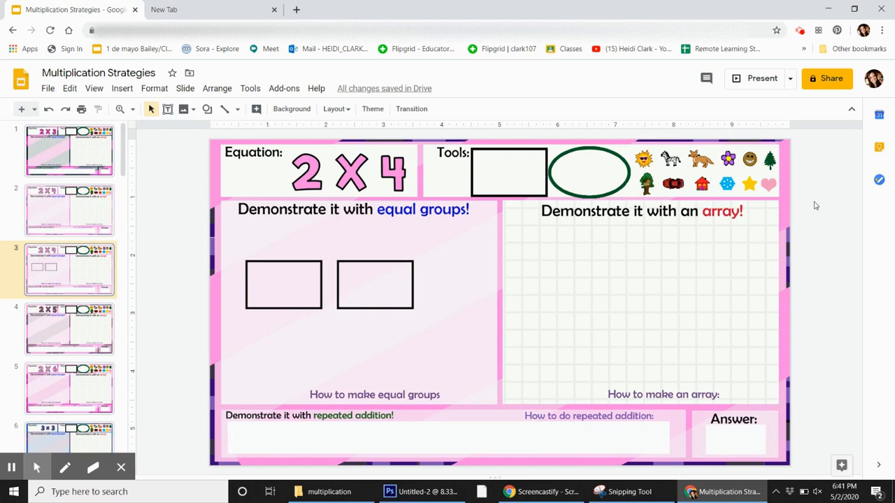
drag(670, 160, 261, 279)
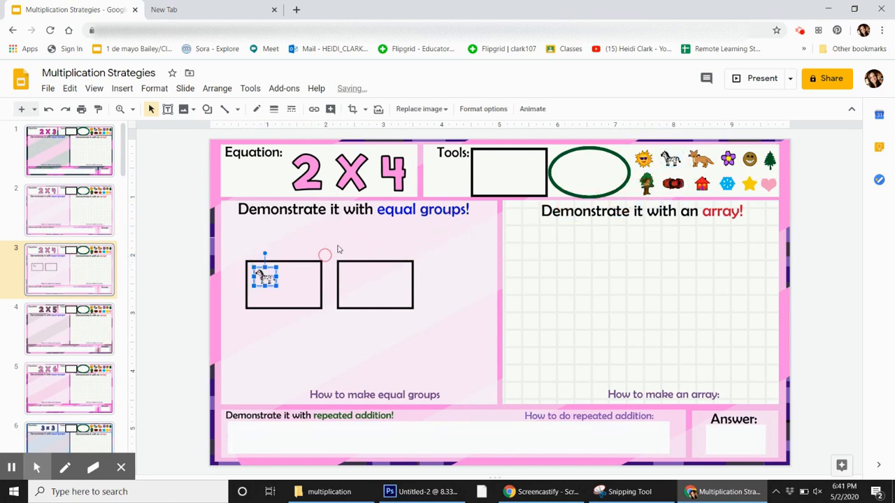
drag(669, 159, 264, 295)
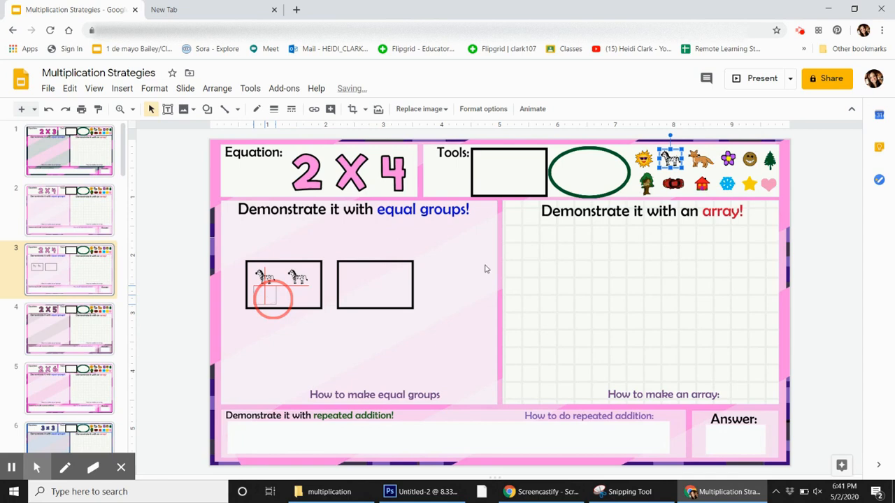
drag(670, 159, 294, 296)
click(348, 334)
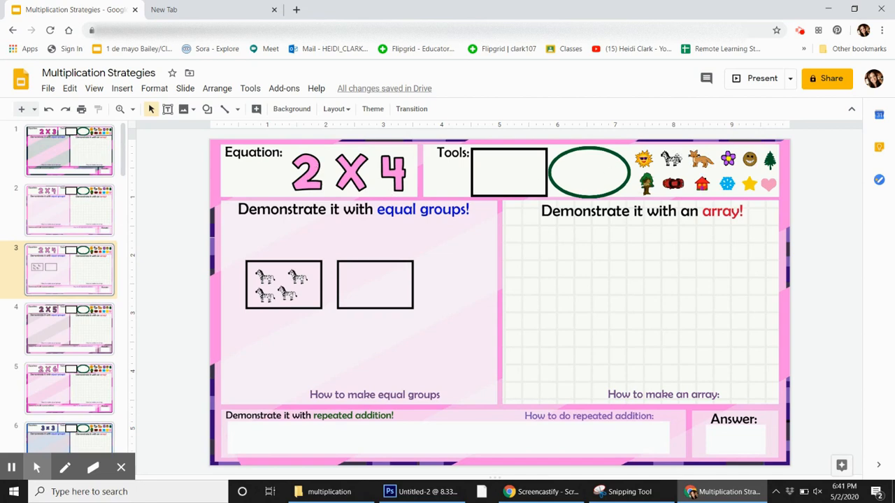
click(670, 159)
Drop four zebras into the right group rectangle, then select the Answer box
drag(607, 193, 356, 273)
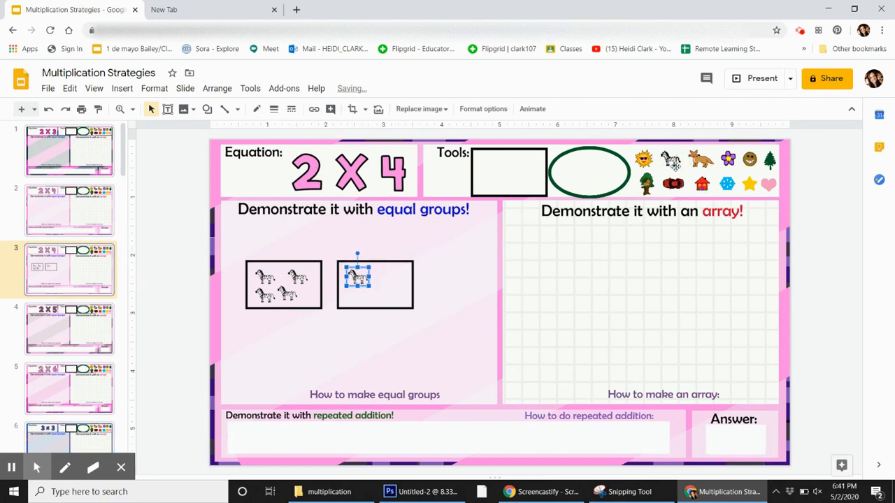
mouse_move(670, 159)
mouse_down()
mouse_move(497, 253)
mouse_move(387, 271)
mouse_up()
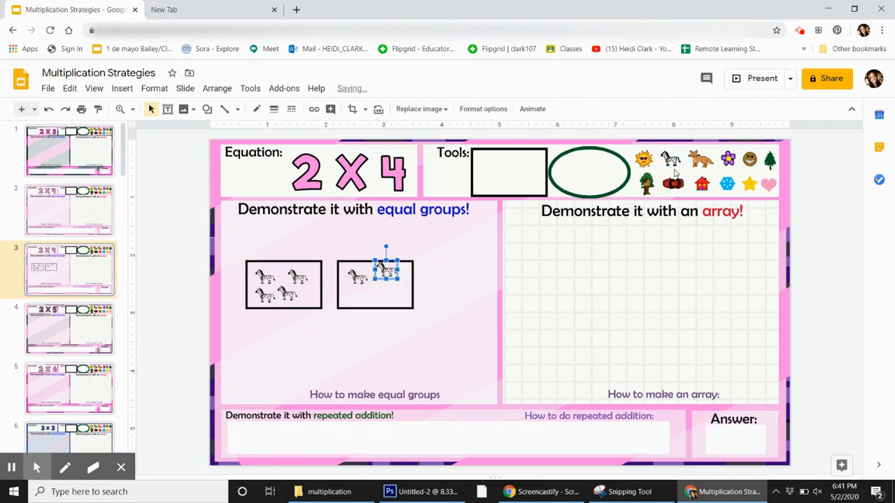
drag(669, 159, 399, 294)
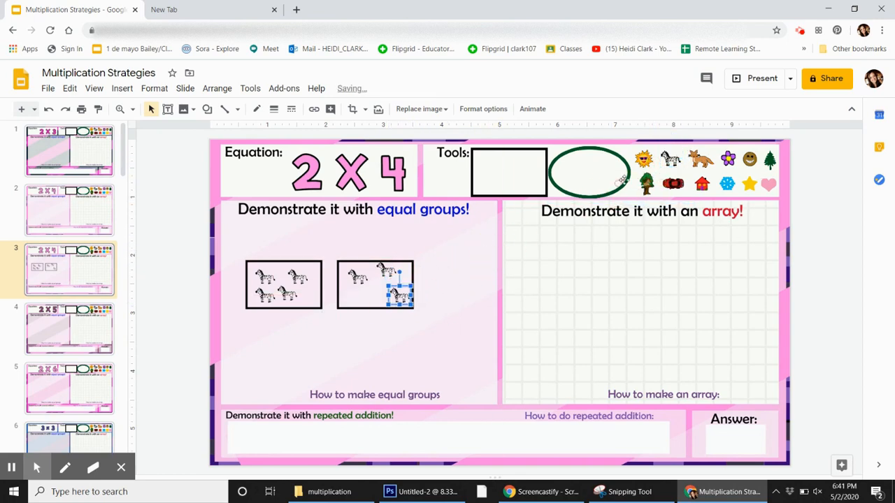
drag(670, 160, 378, 294)
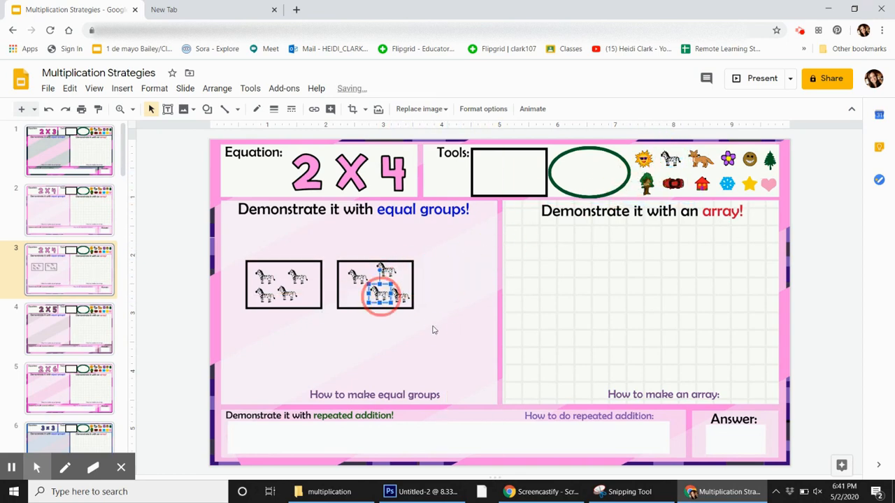
click(433, 330)
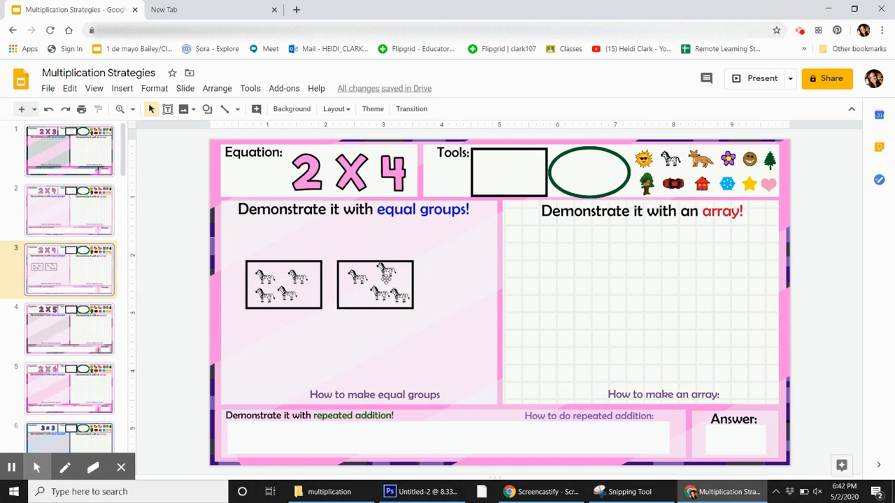
click(730, 437)
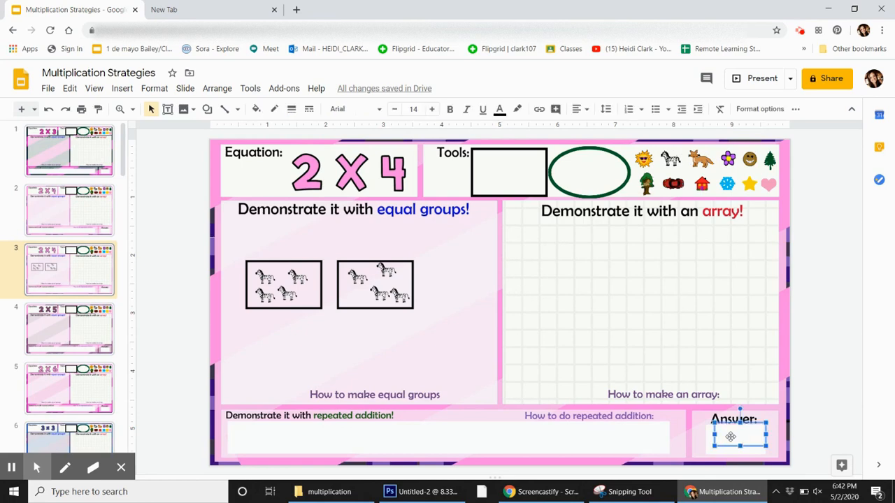